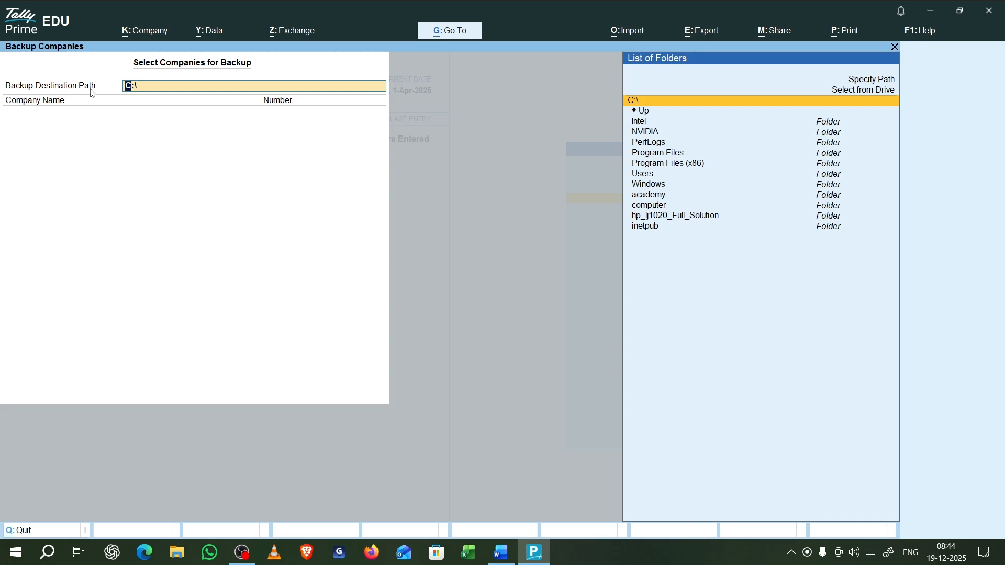
Step: Specify C:/parvind as a custom path for the backup destination
key(Up)
key(Up)
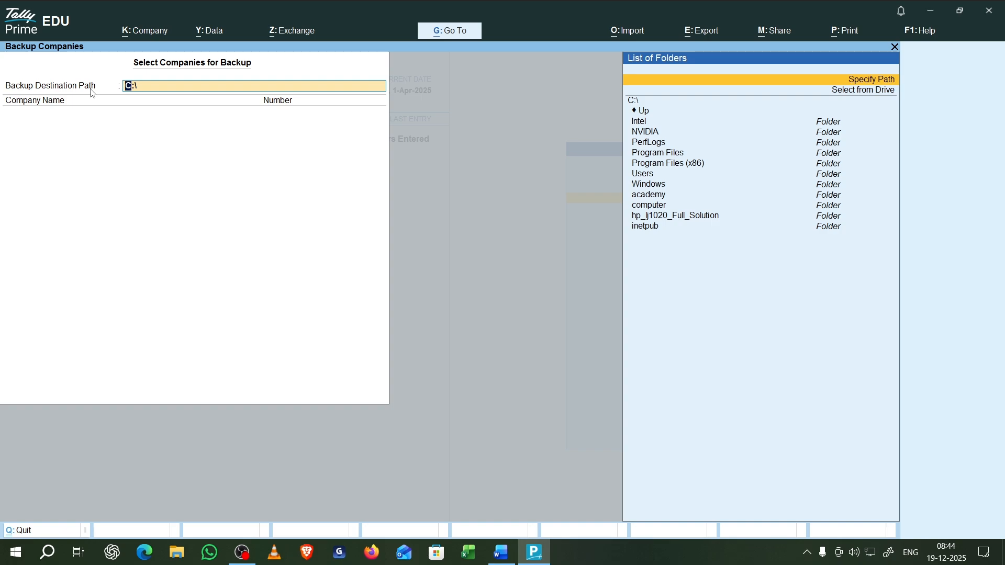
key(Return)
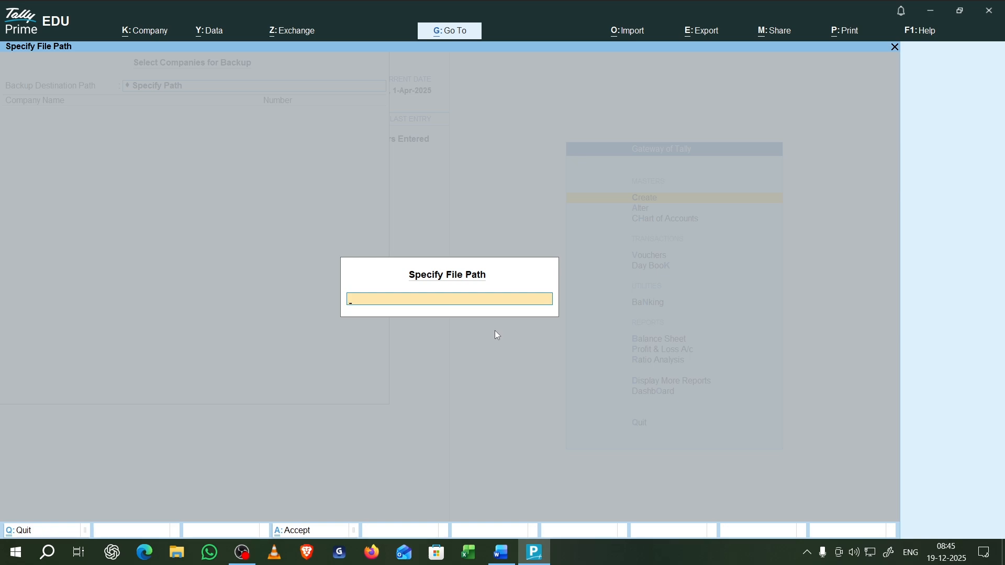
text(C)
text(:)
text(\)
key(BackSpace)
key(BackSpace)
text(parvind)
key(Return)
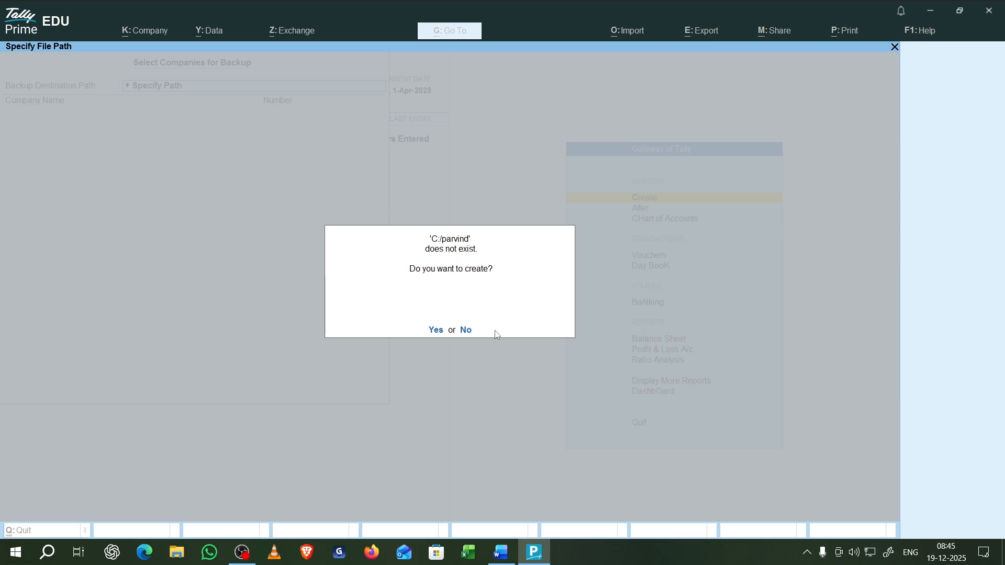
Step: Check the existing folders on Local Disk (C:) in File Explorer, and confirm creating the missing parvind folder back in TallyPrime
click(183, 558)
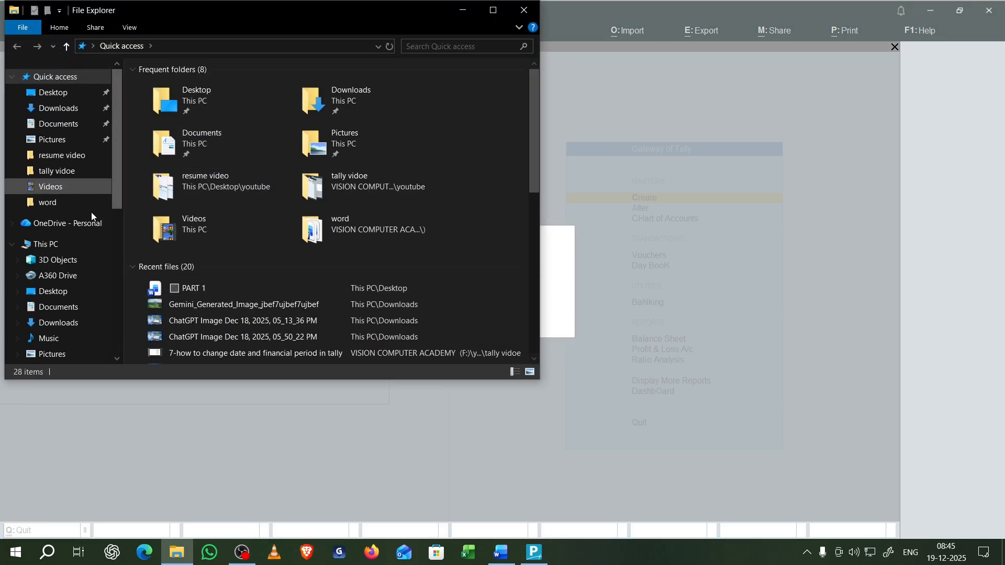
click(76, 241)
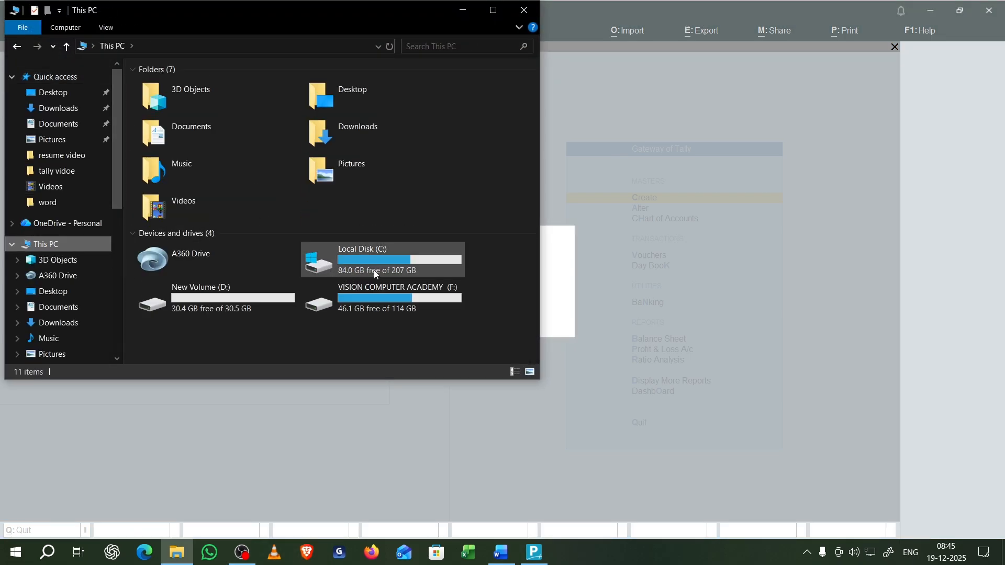
double_click(374, 270)
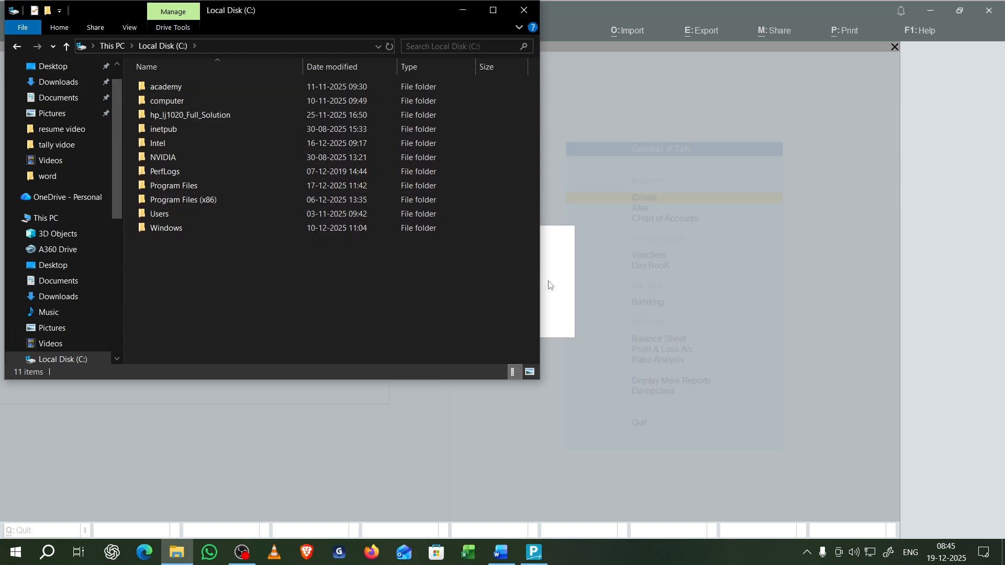
click(562, 290)
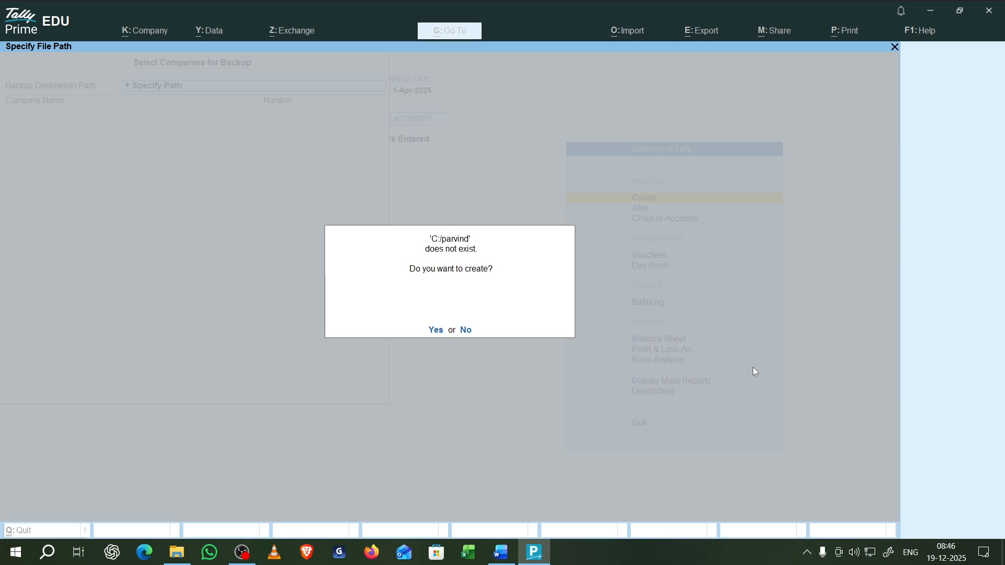
key(y)
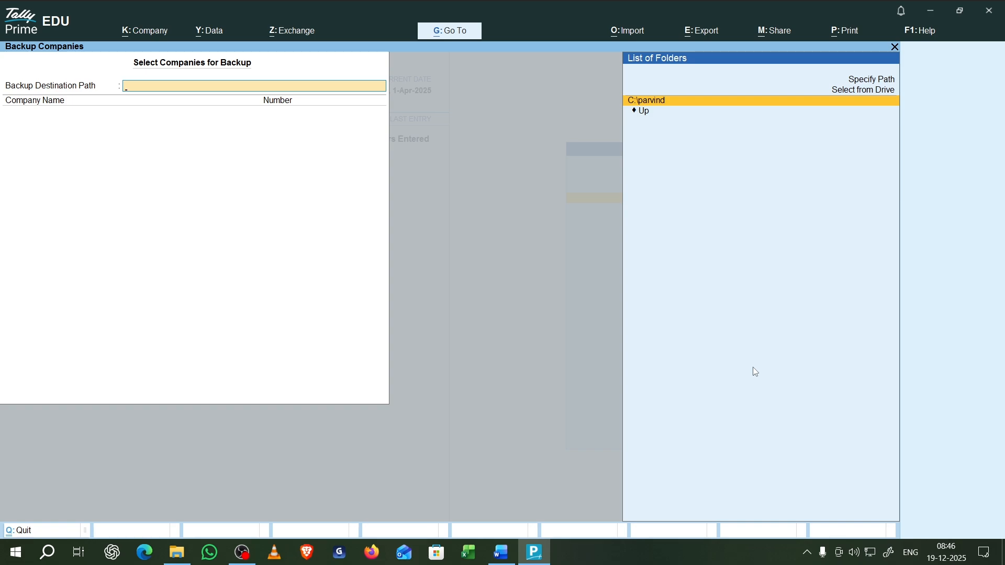
Step: Look up the new parvind folder in File Explorer, and accept C:\parvind as the backup destination in TallyPrime
click(177, 552)
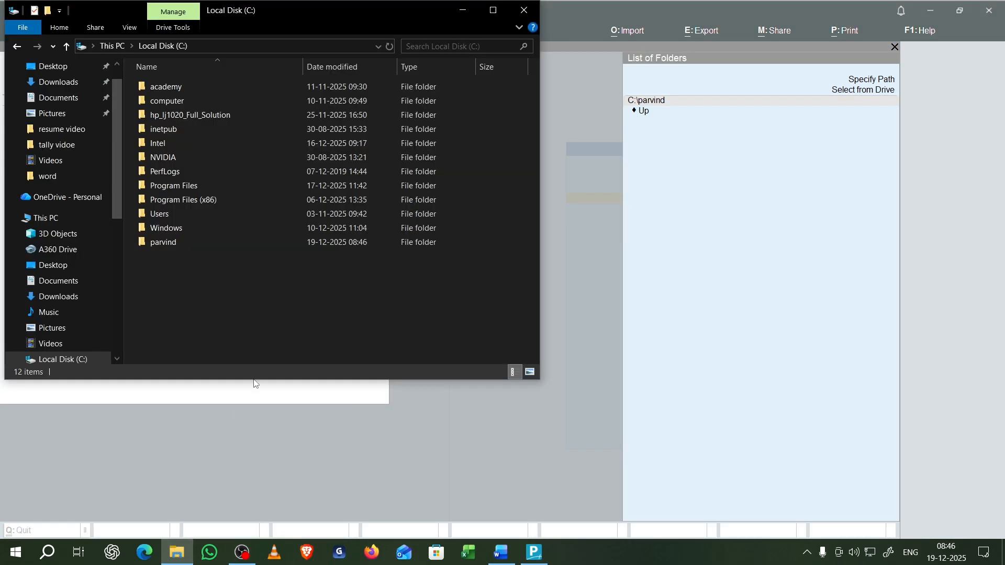
click(170, 247)
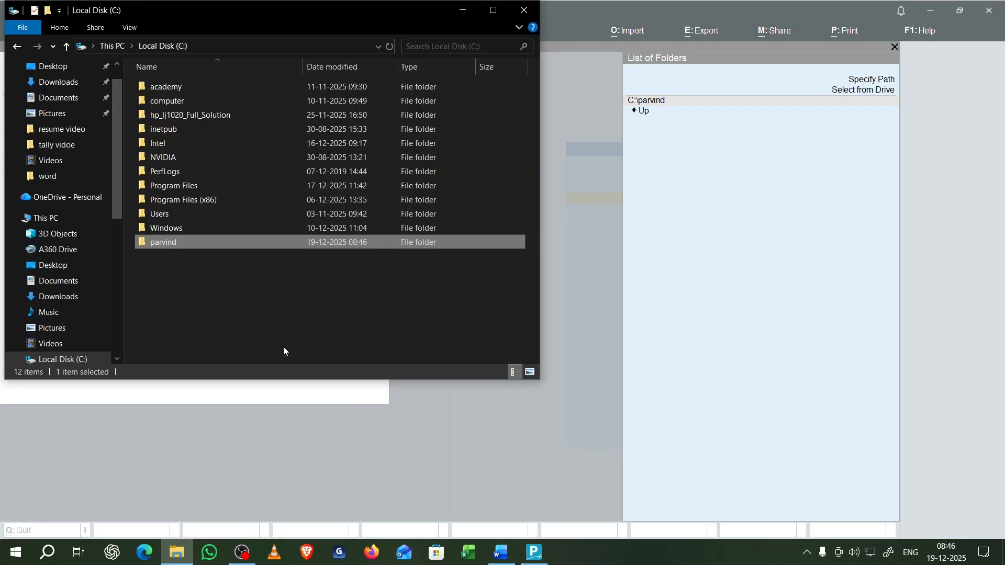
click(683, 325)
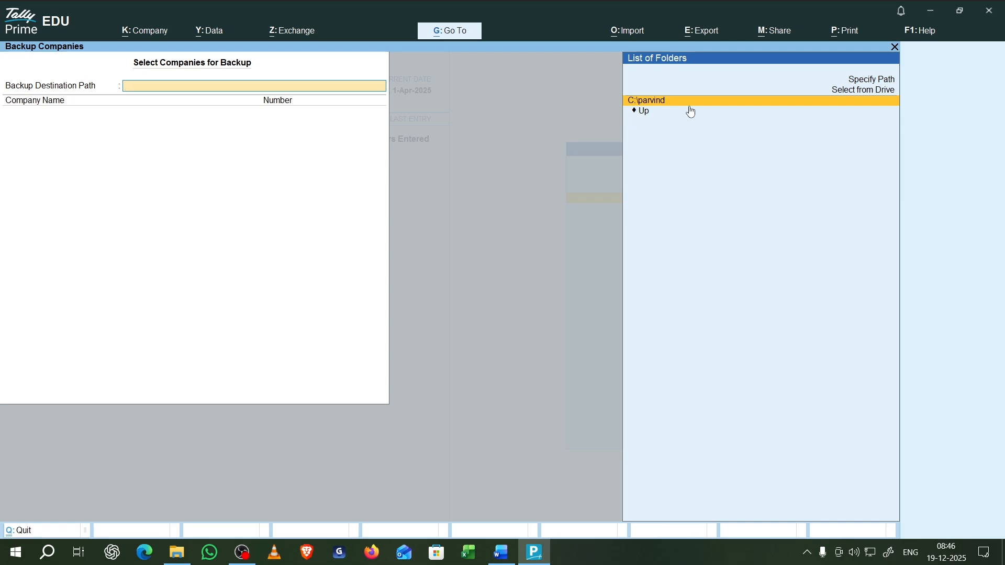
key(Return)
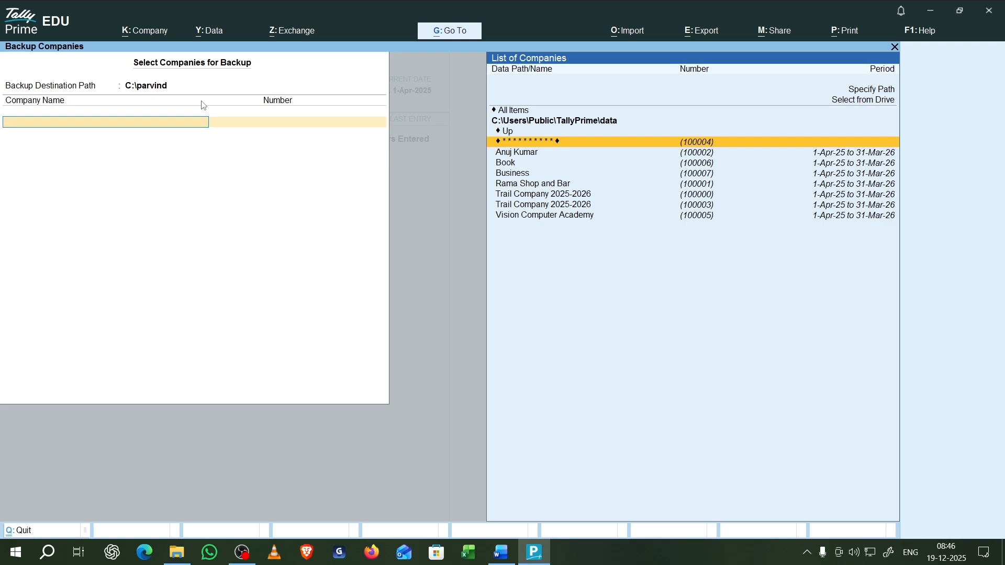
Step: Return from the company list to the backup destination path and choose to select it from a drive
key(Down)
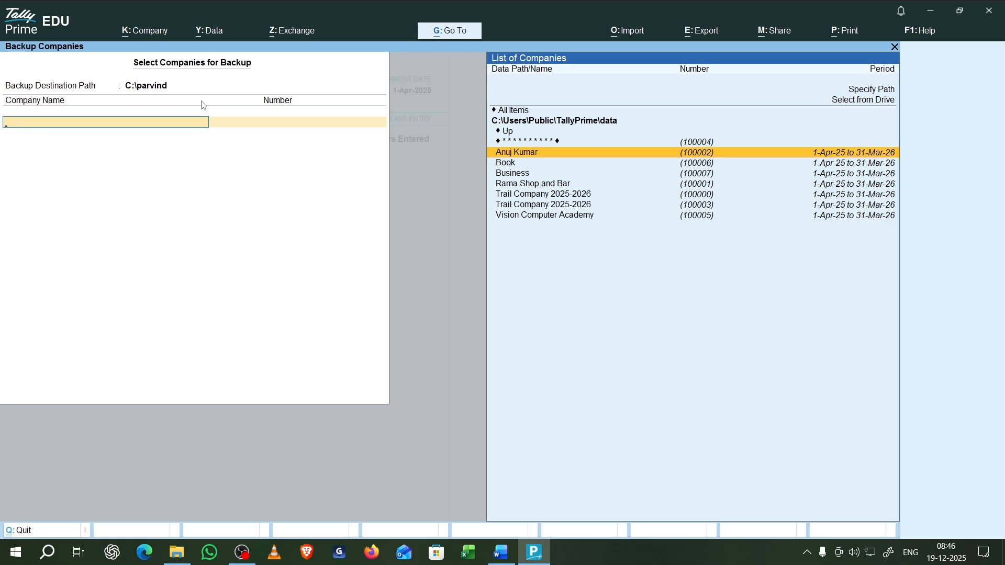
key(Up)
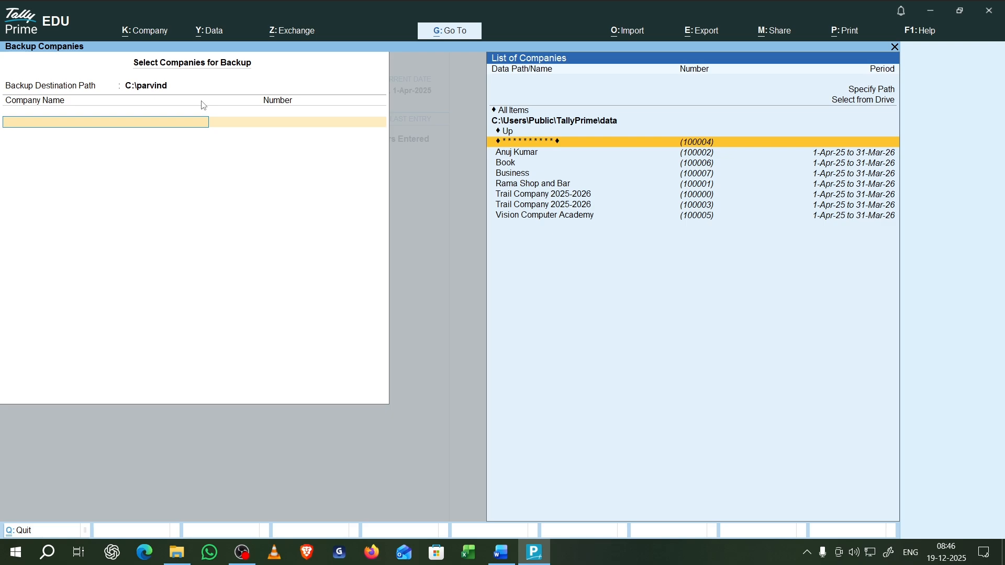
key(BackSpace)
key(Up)
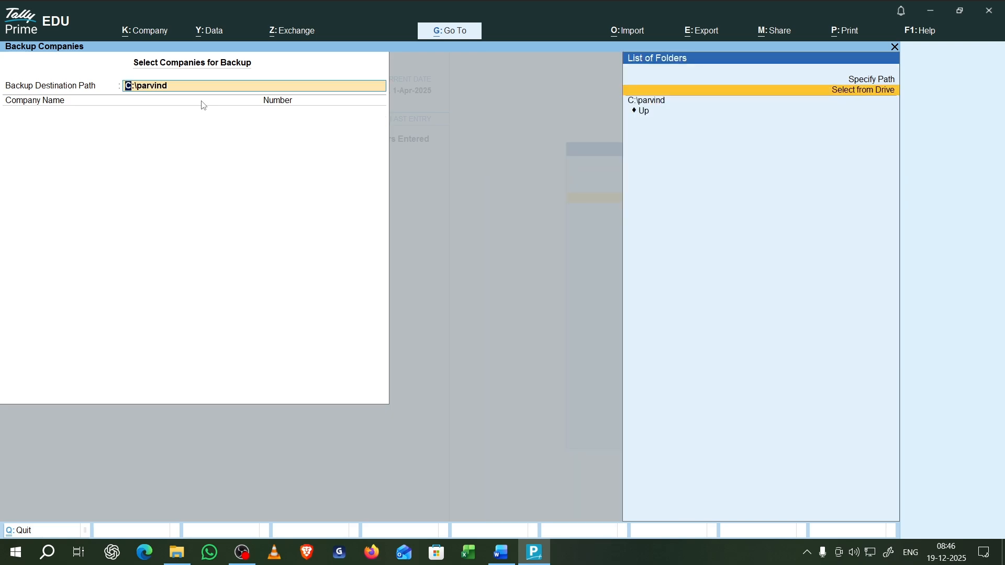
key(Return)
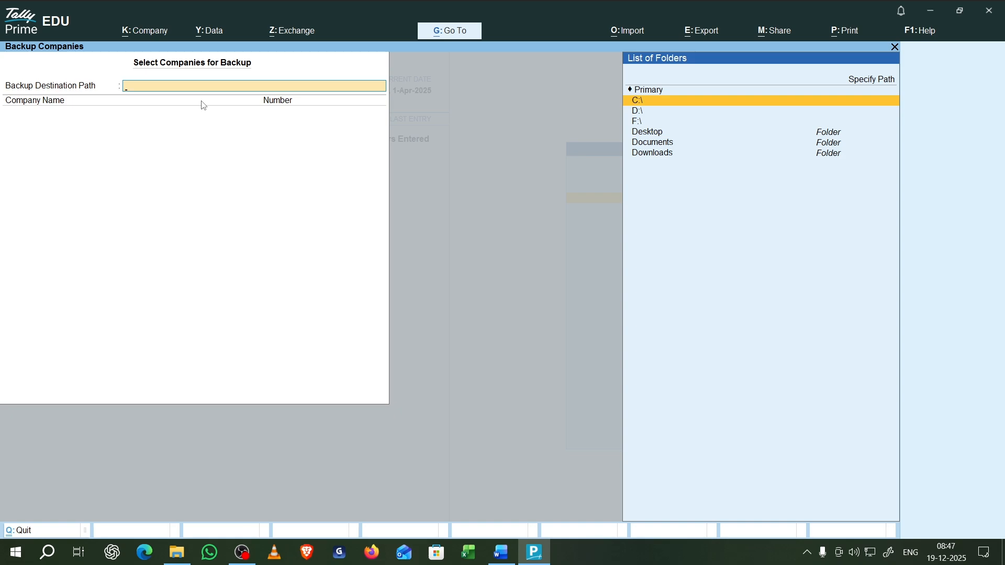
Step: Examine the C:, D: and F: drives offered for the backup and compare them with This PC in File Explorer
key(Down)
key(Down)
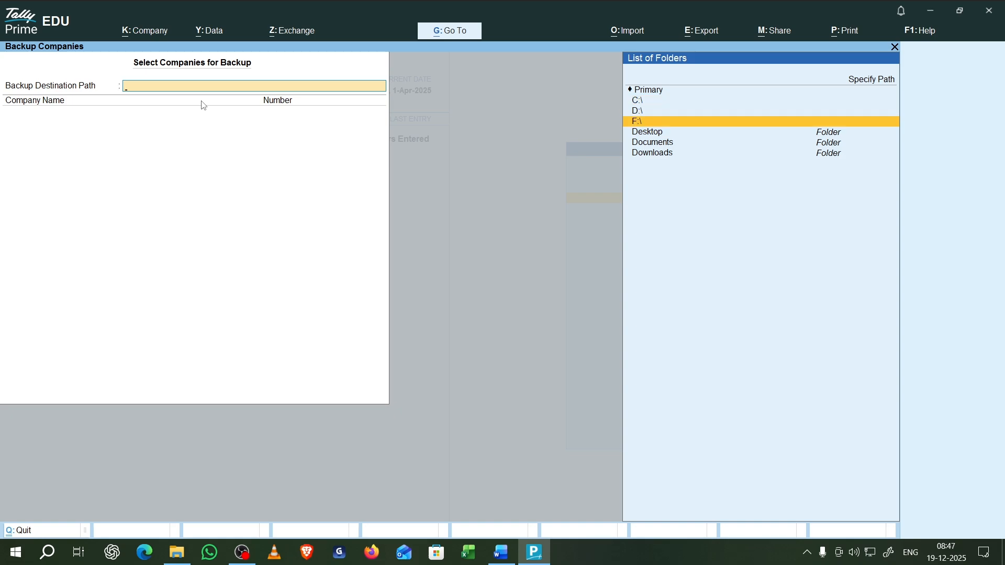
key(Up)
key(Up)
key(Down)
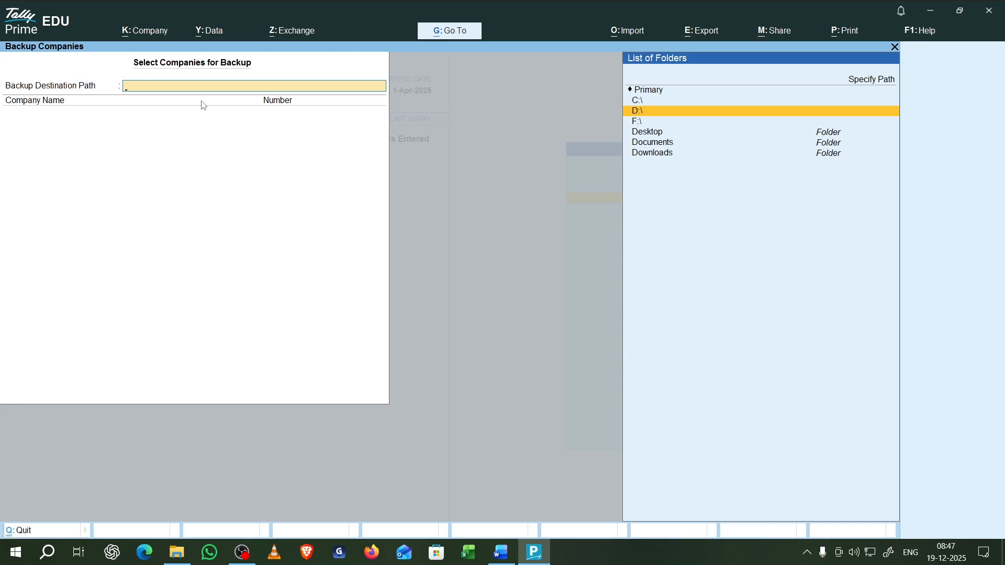
key(Up)
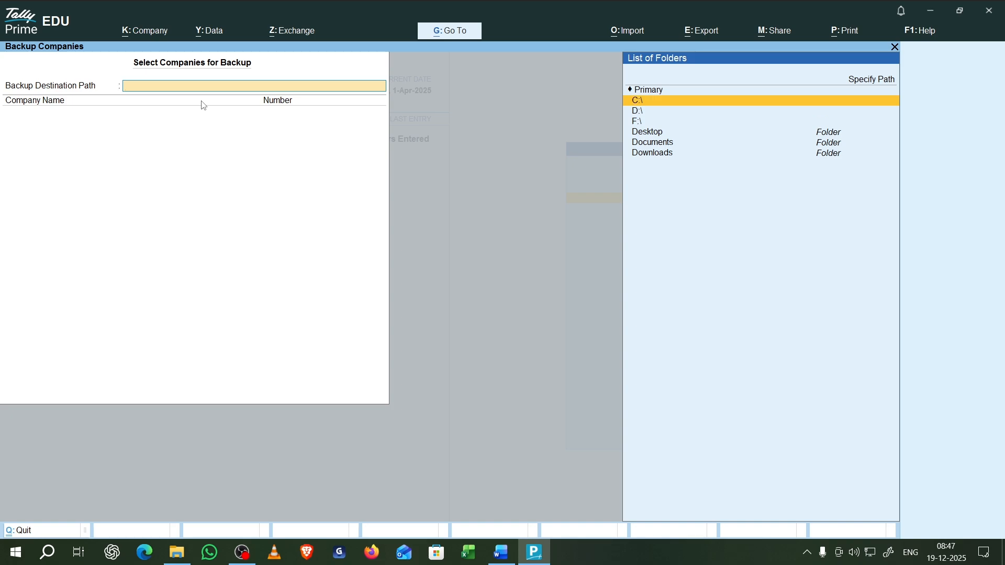
key(Down)
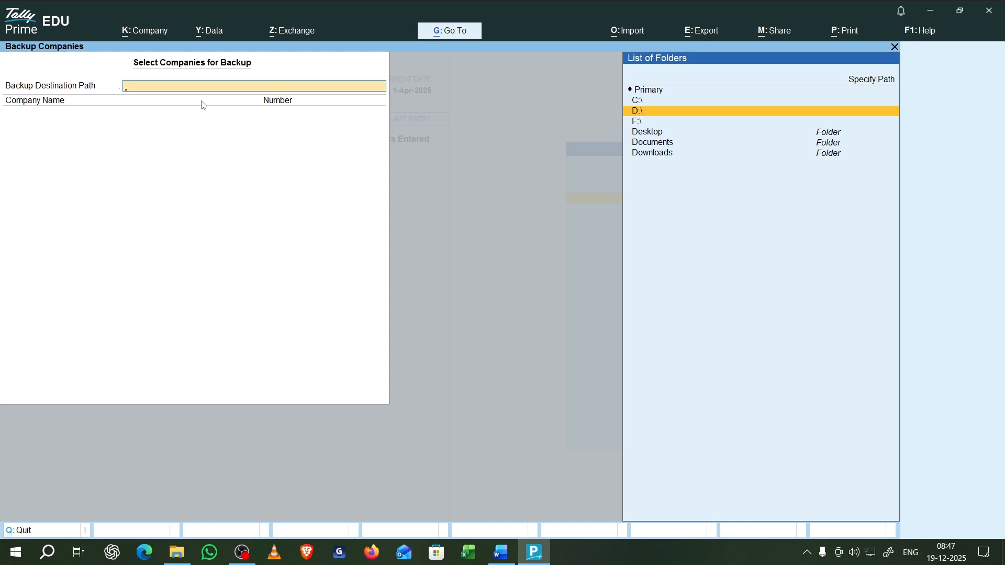
key(Down)
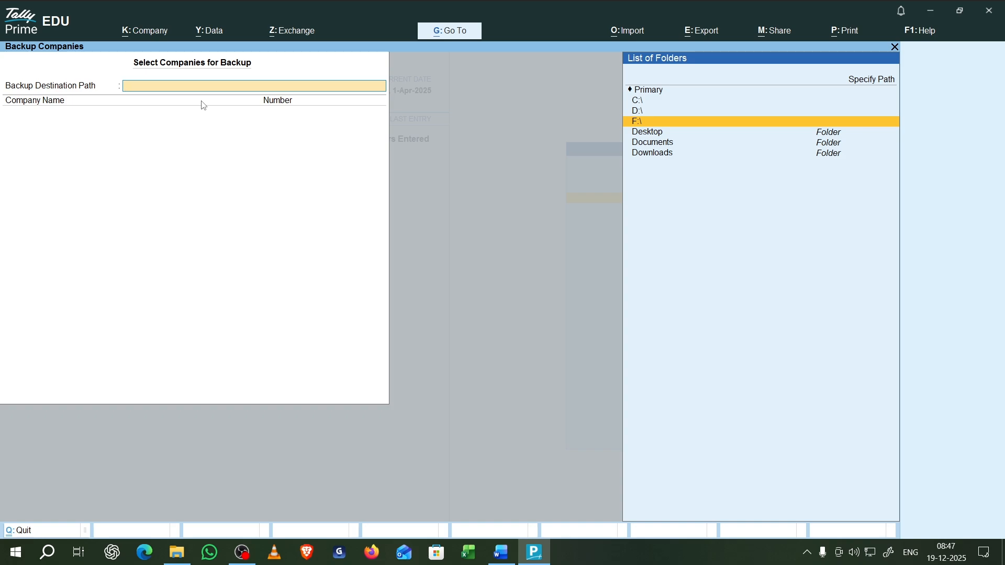
click(190, 559)
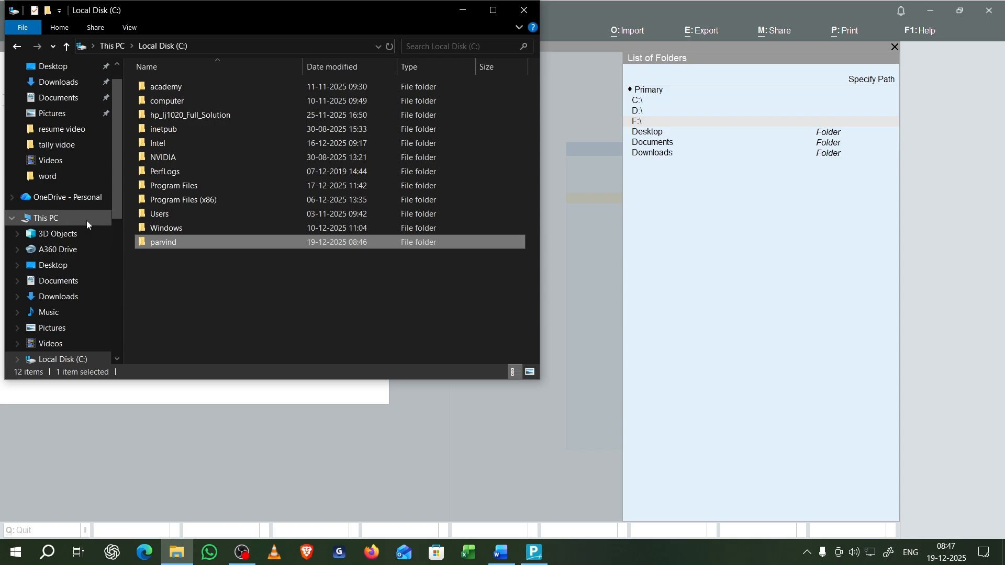
click(67, 197)
click(64, 217)
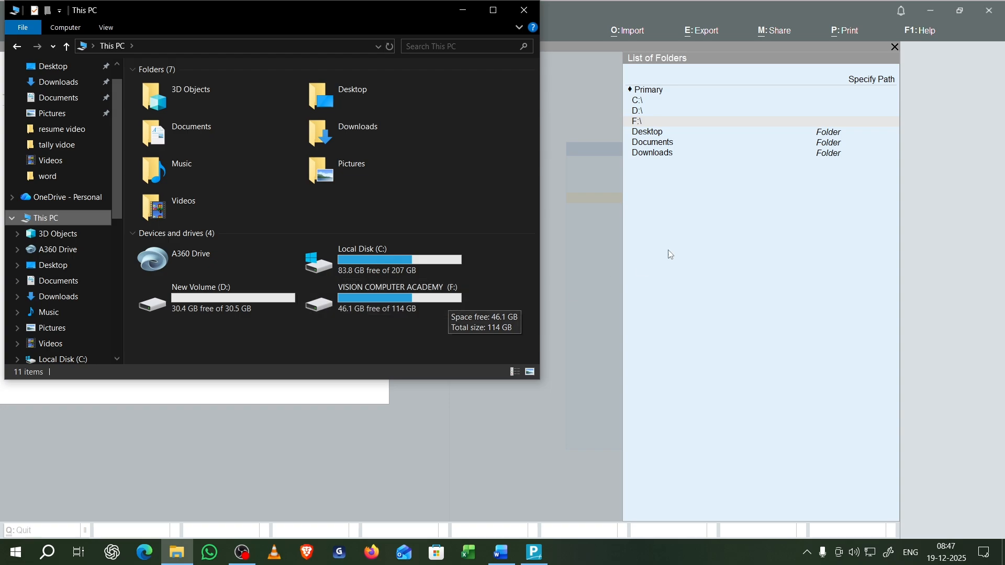
Step: Set the backup destination path to the corel folder on the F: drive in TallyPrime
click(662, 146)
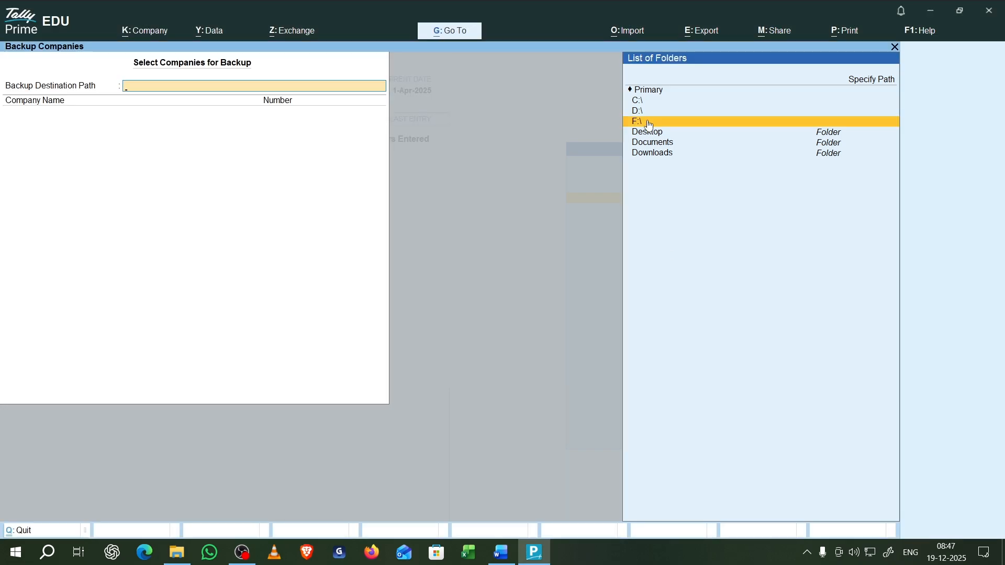
click(649, 123)
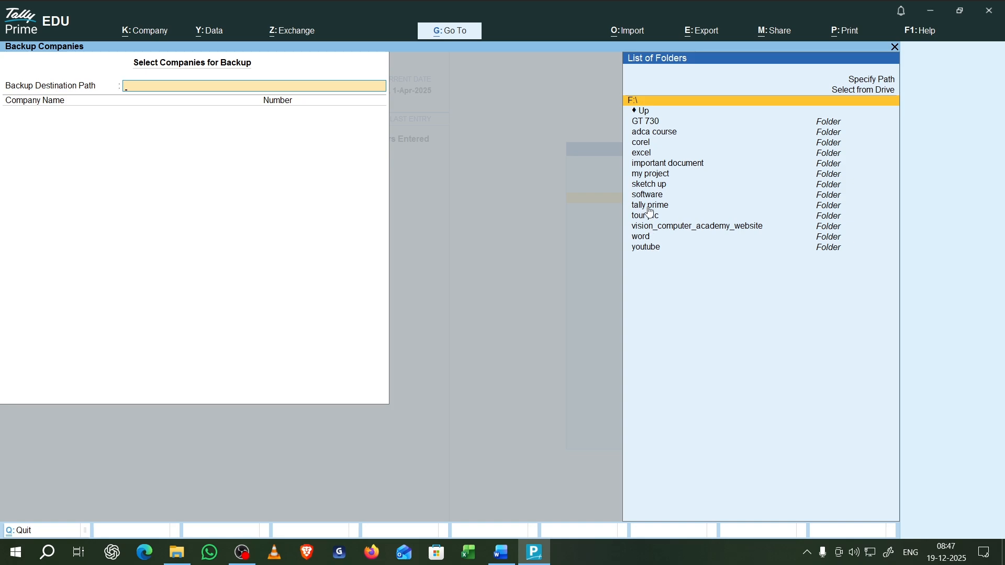
key(Down)
key(Down)
key(Down)
key(Down)
key(Down)
key(Down)
key(Down)
key(Down)
key(Down)
key(Down)
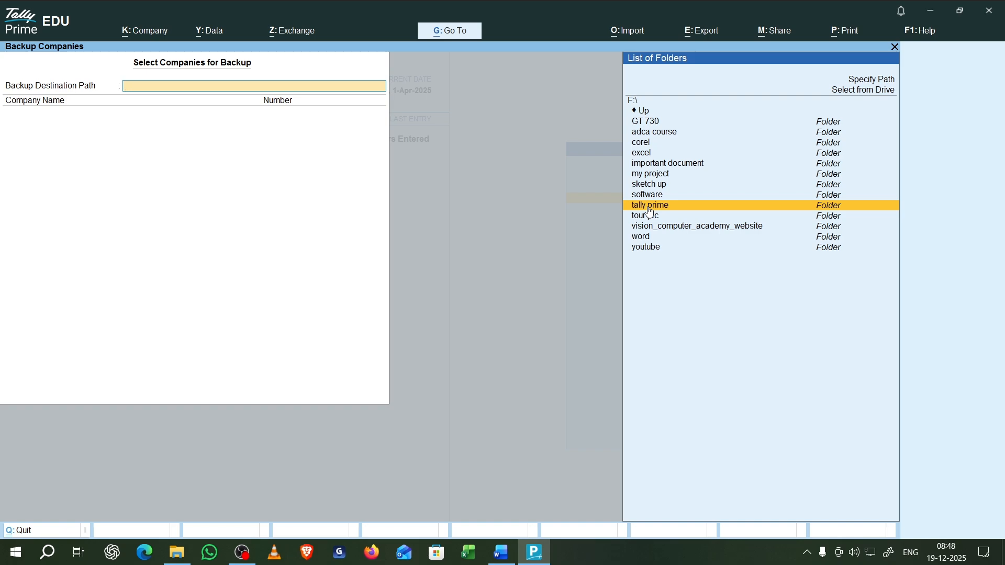
text(corel)
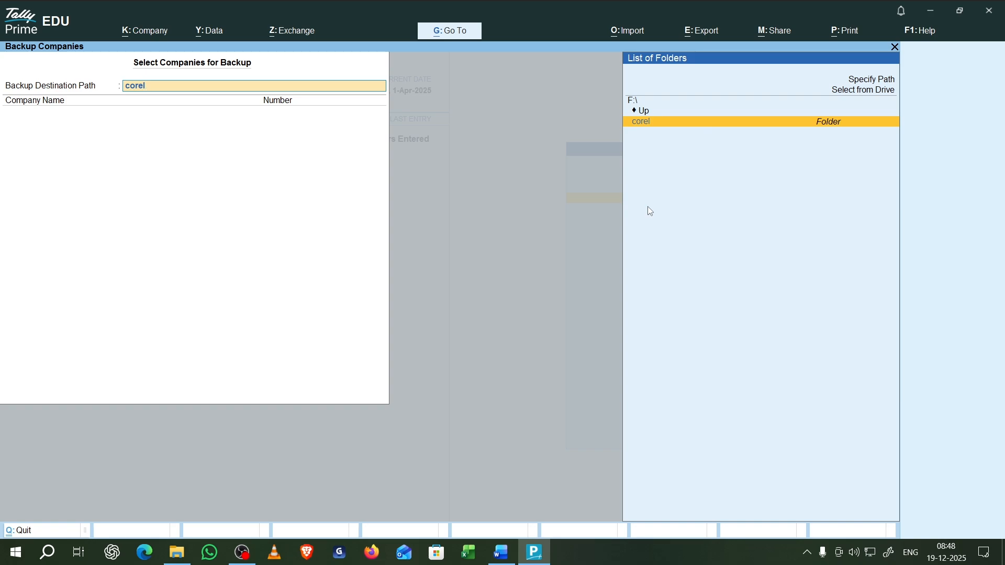
key(Return)
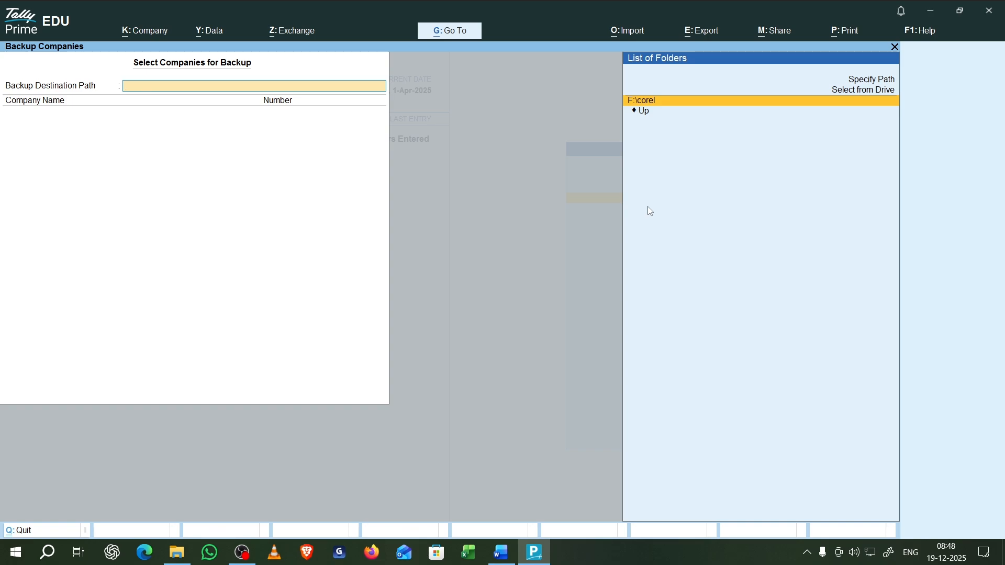
key(Return)
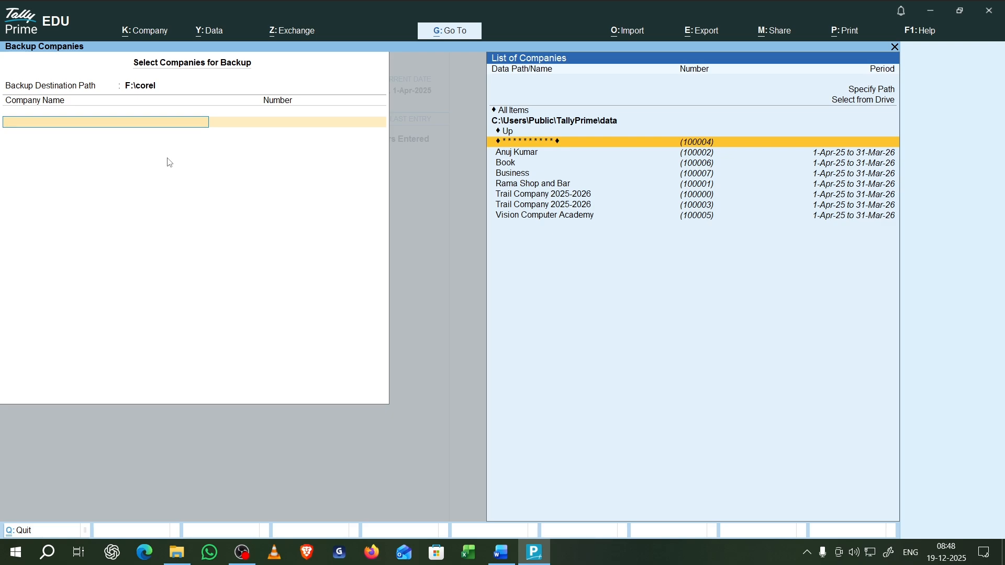
Step: Go back to the backup destination path and open the Specify File Path entry
key(Up)
key(Up)
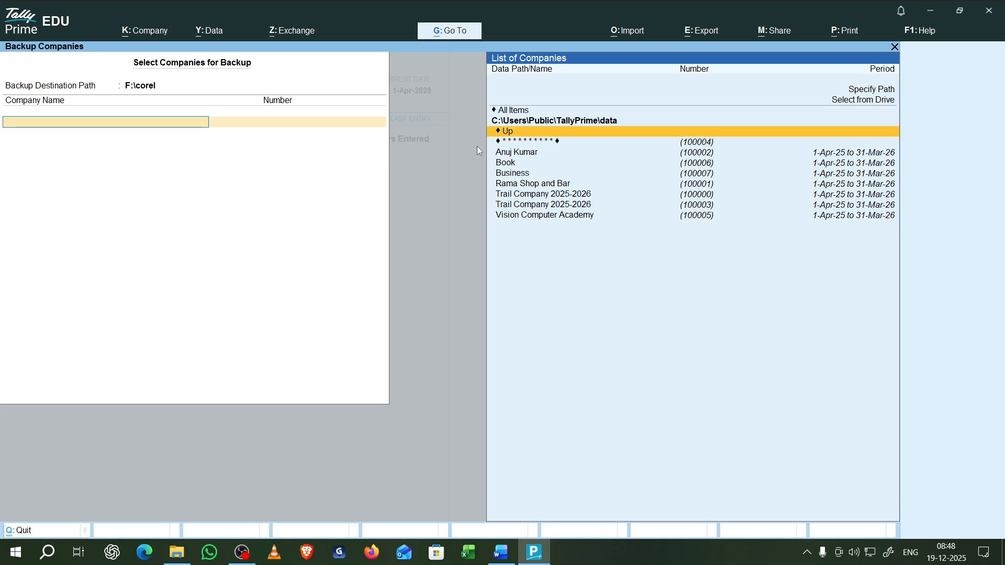
key(BackSpace)
key(Up)
key(Up)
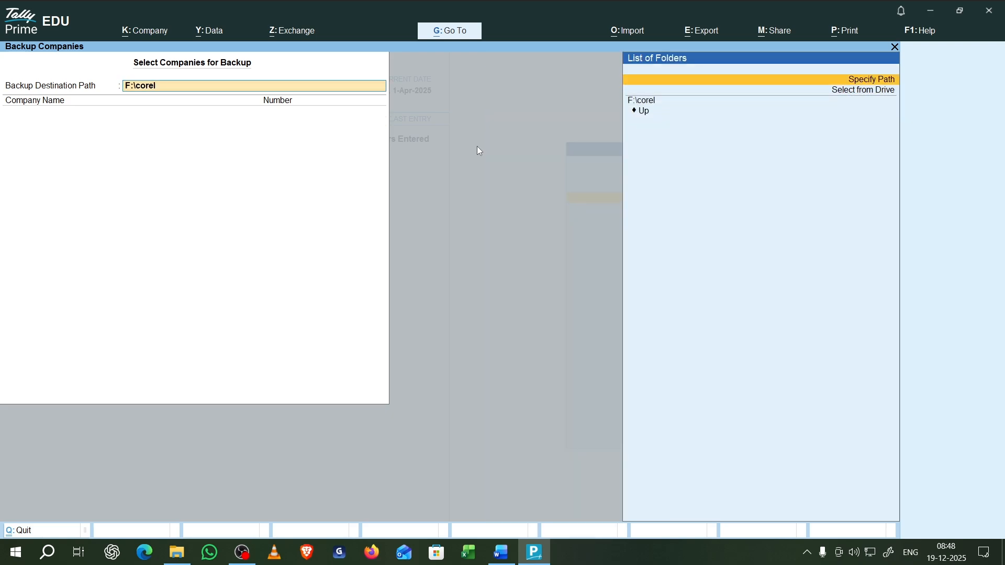
key(Return)
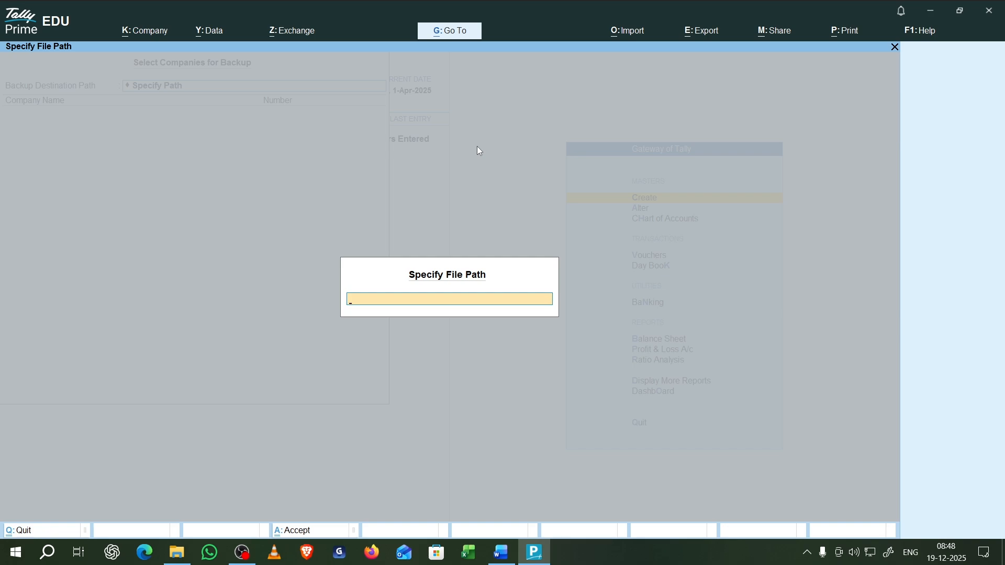
Step: Switch to File Explorer, open the tally vidoe folder and copy its full path, F:\youtube\tally vidoe
click(177, 553)
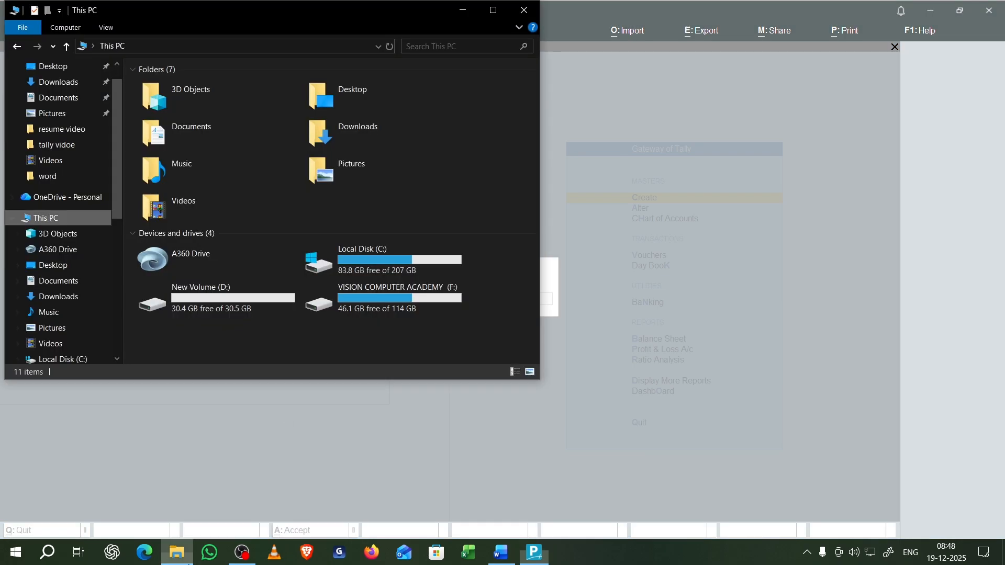
click(493, 10)
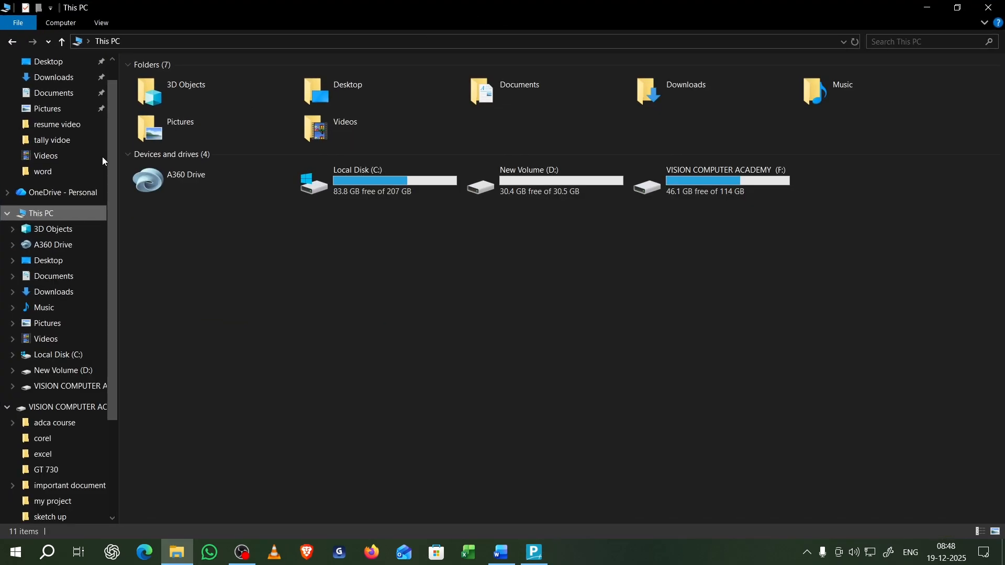
click(60, 134)
click(650, 291)
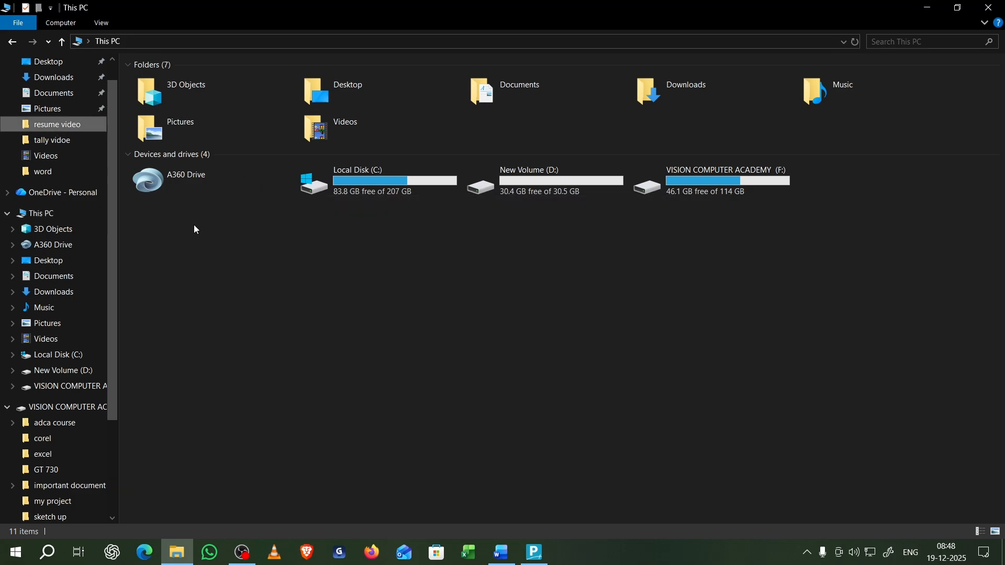
click(49, 140)
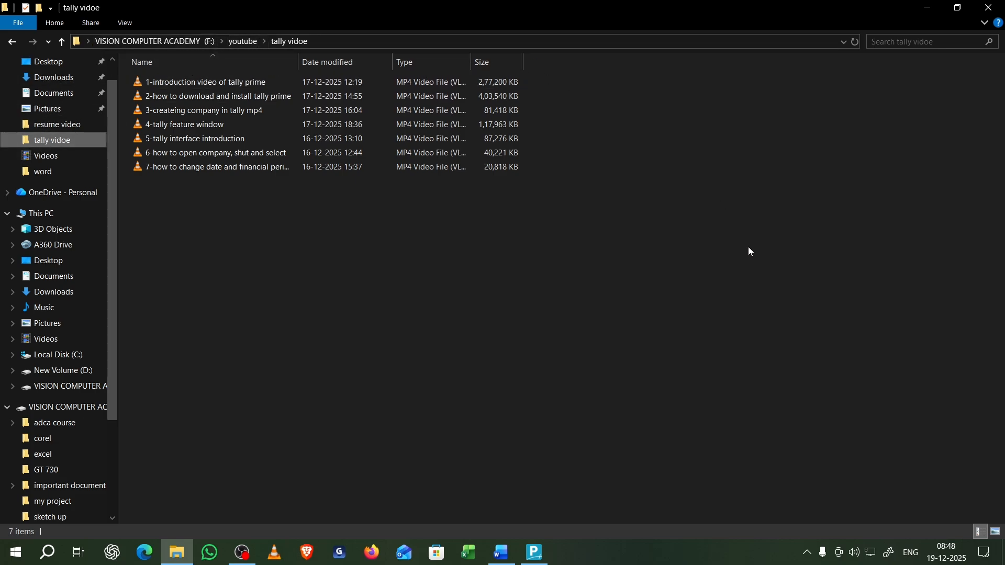
click(374, 43)
key(ctrl+c)
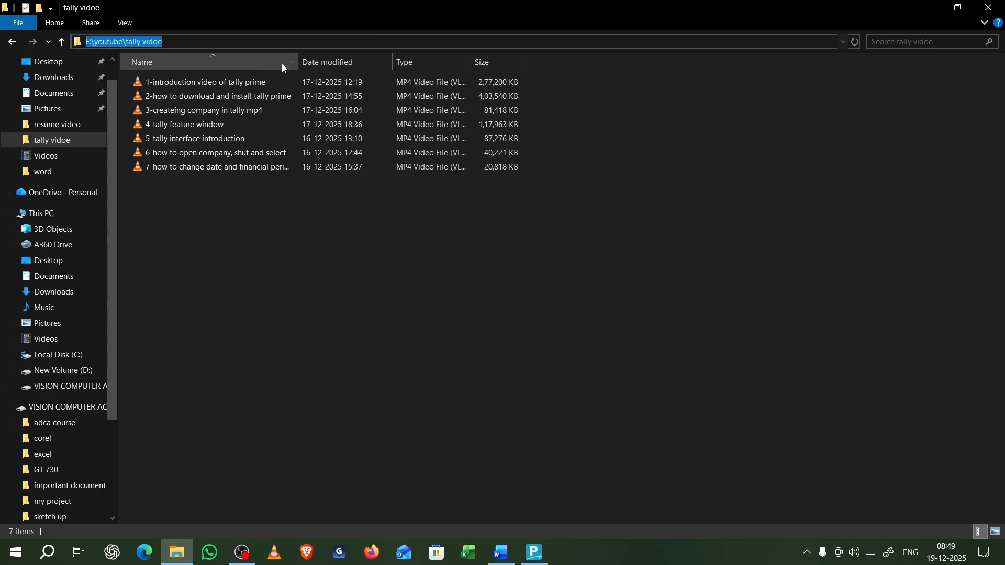
Step: Return to TallyPrime and set the backup destination path to the copied F:\youtube\tally vidoe
click(530, 561)
key(ctrl+v)
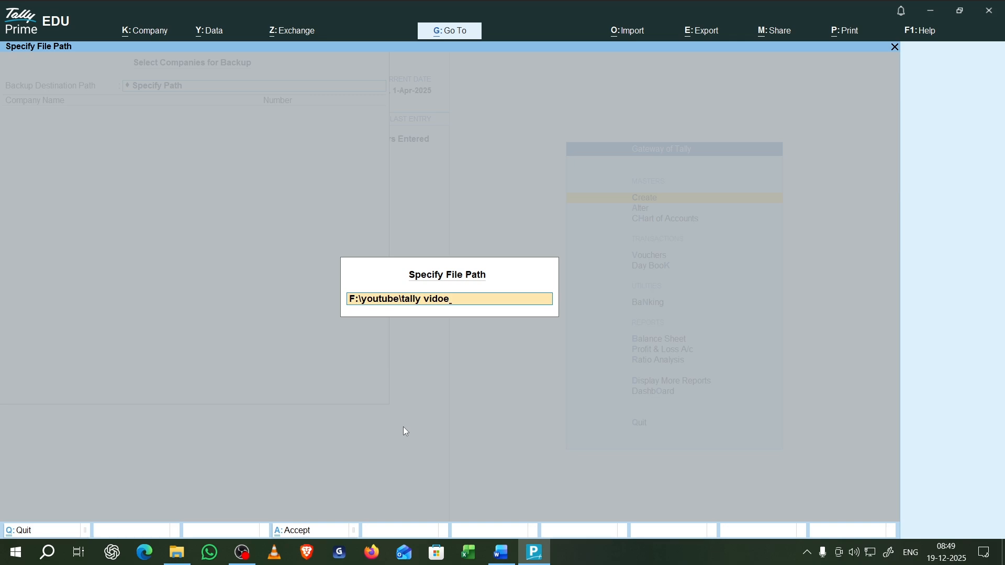
key(Return)
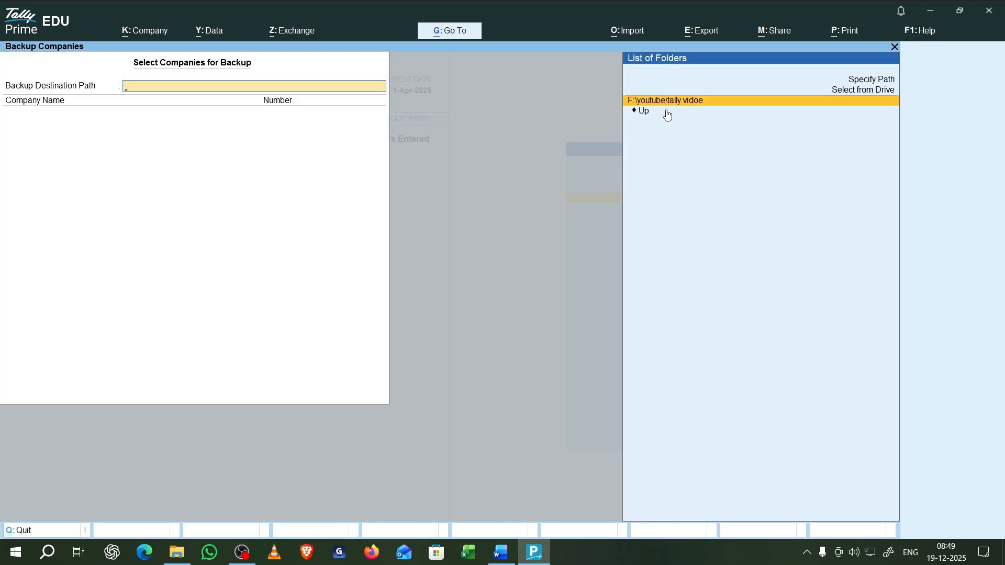
key(Return)
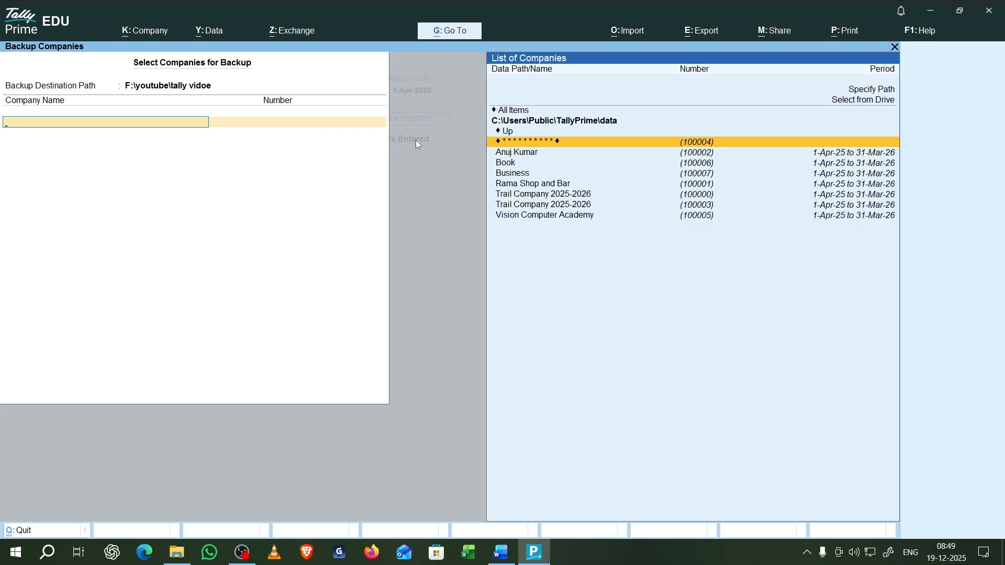
Step: Switch back to File Explorer to examine the contents of the tally vidoe destination folder
click(177, 554)
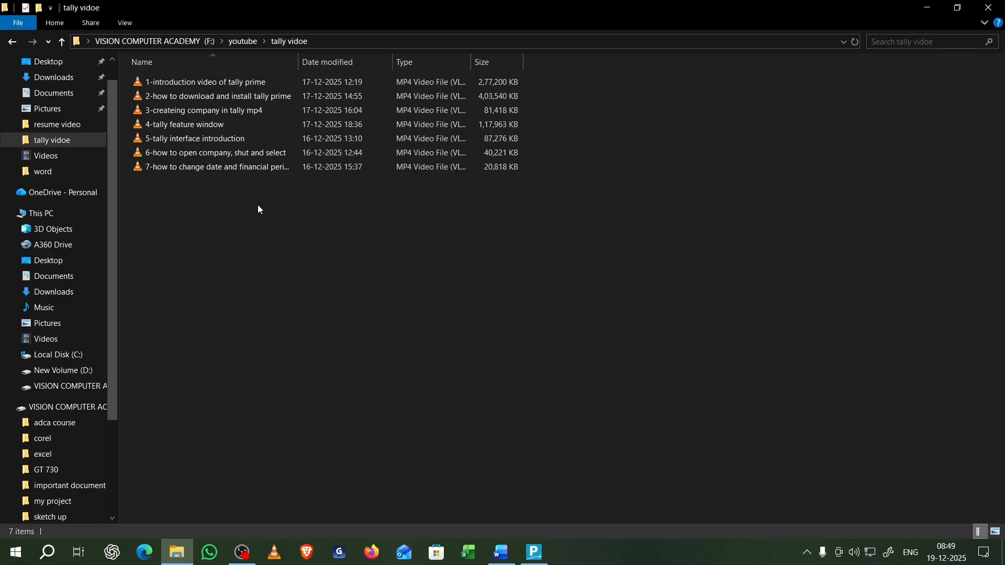